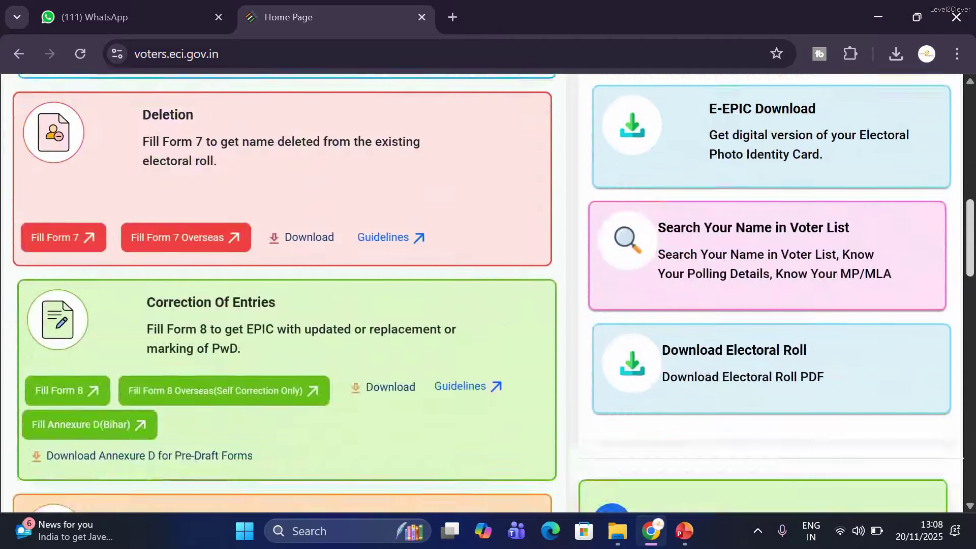
Step: Return to the top of the home page and go to the elector Login page
scroll(488, 293, up, 15)
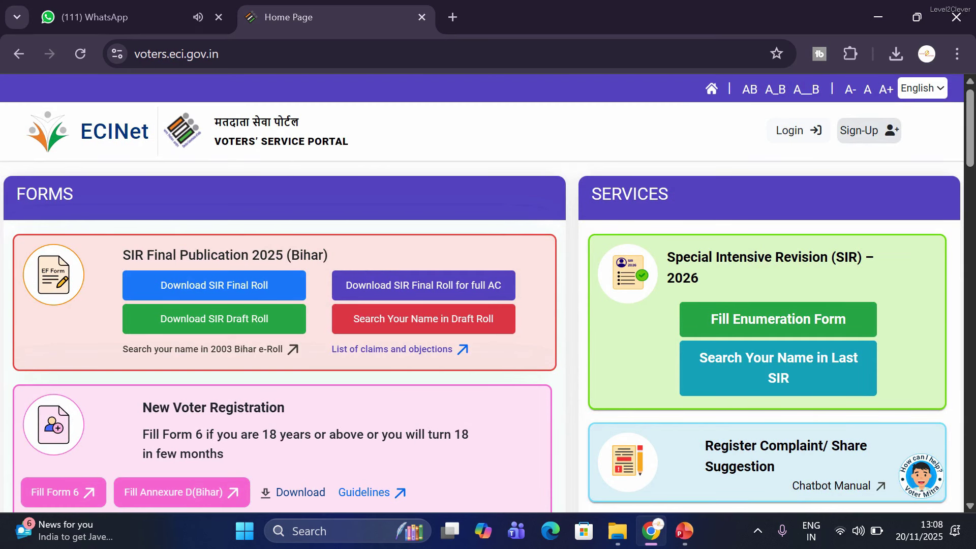
click(798, 131)
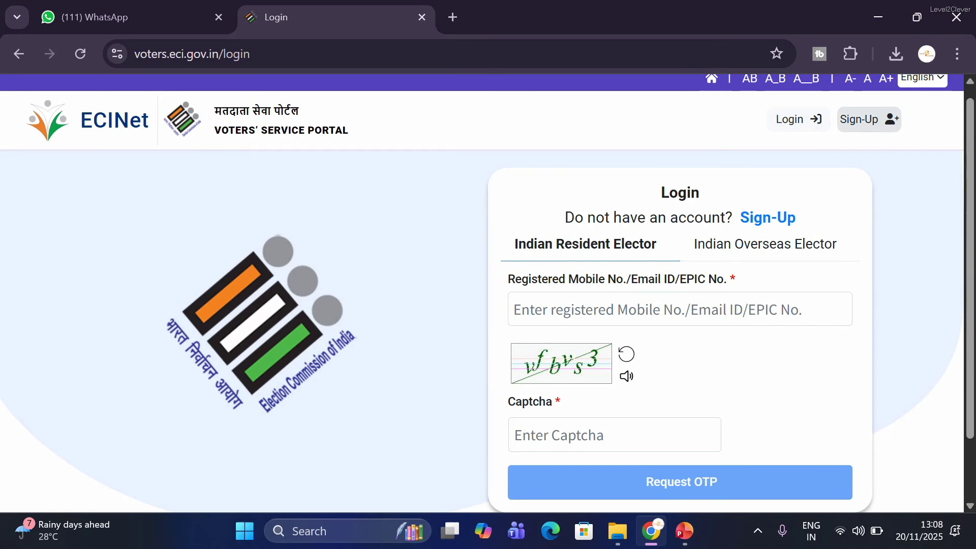
click(867, 119)
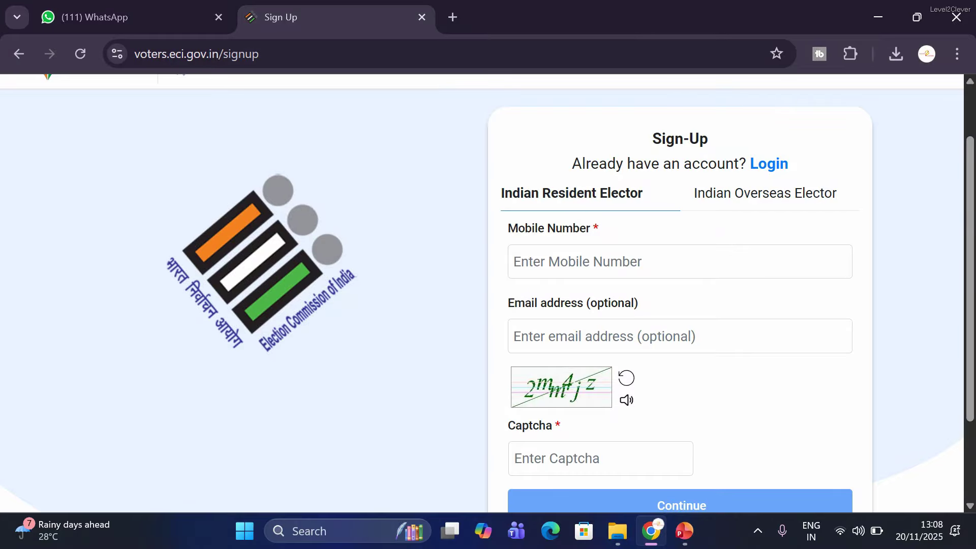
scroll(483, 292, down, 2)
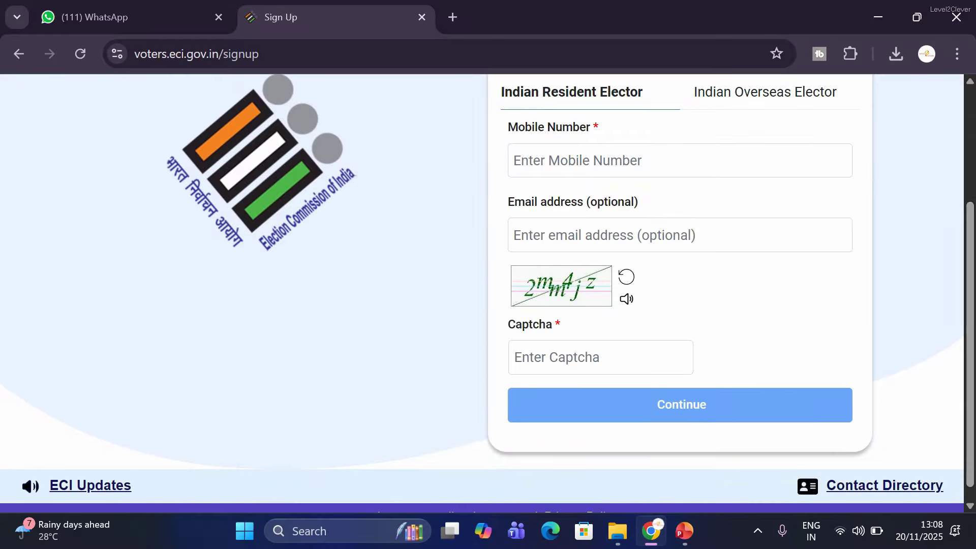
scroll(483, 292, up, 2)
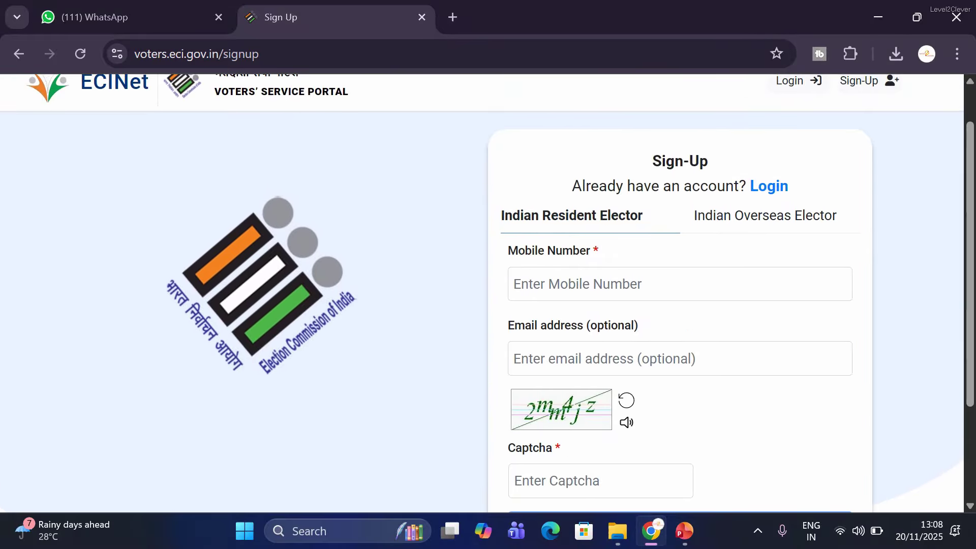
scroll(487, 293, up, 1)
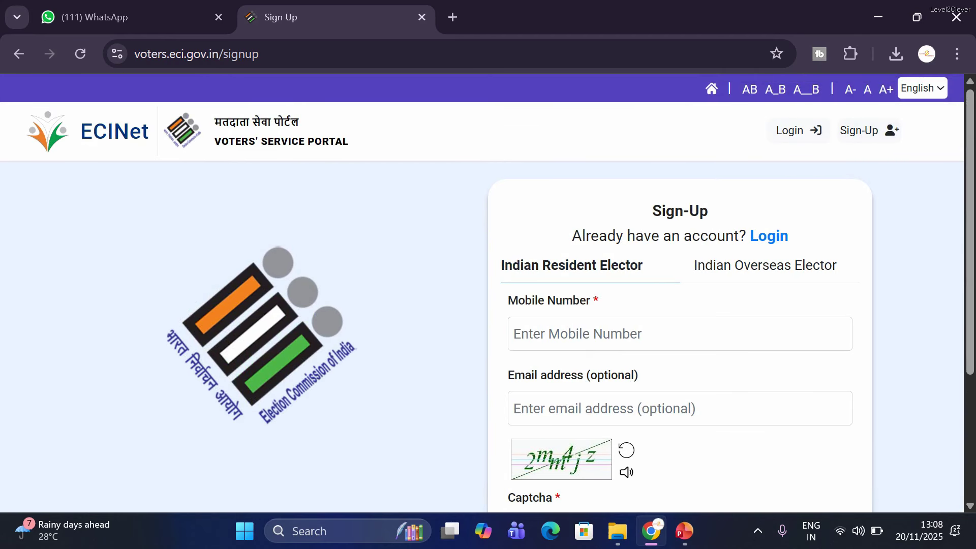
click(799, 130)
scroll(799, 131, down, 1)
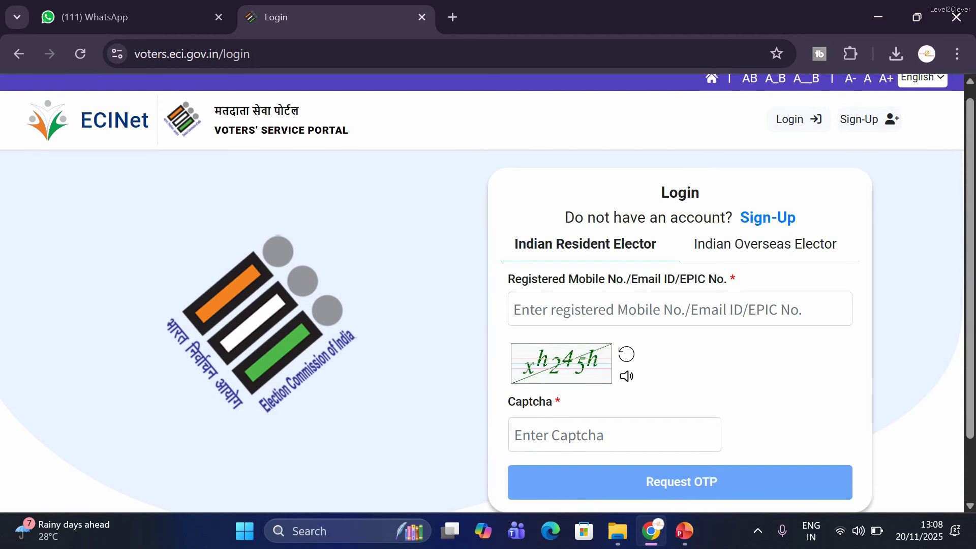
Step: Sign in with the registered mobile number, the captcha and the received six-digit OTP
click(680, 310)
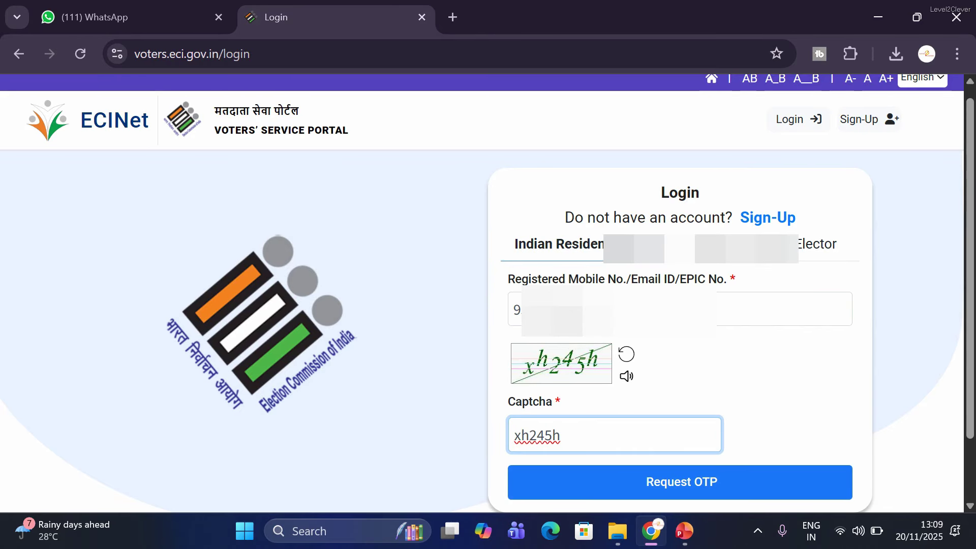
key(Tab)
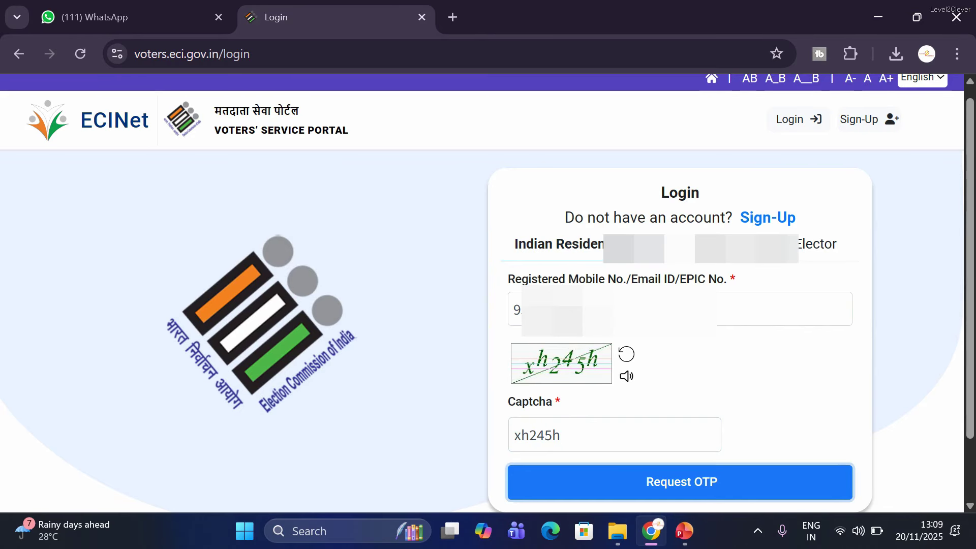
key(Return)
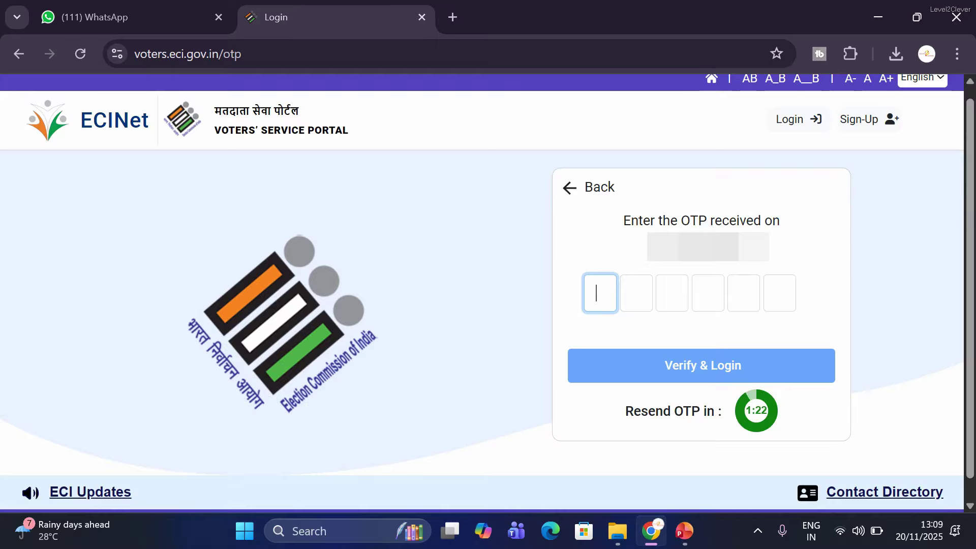
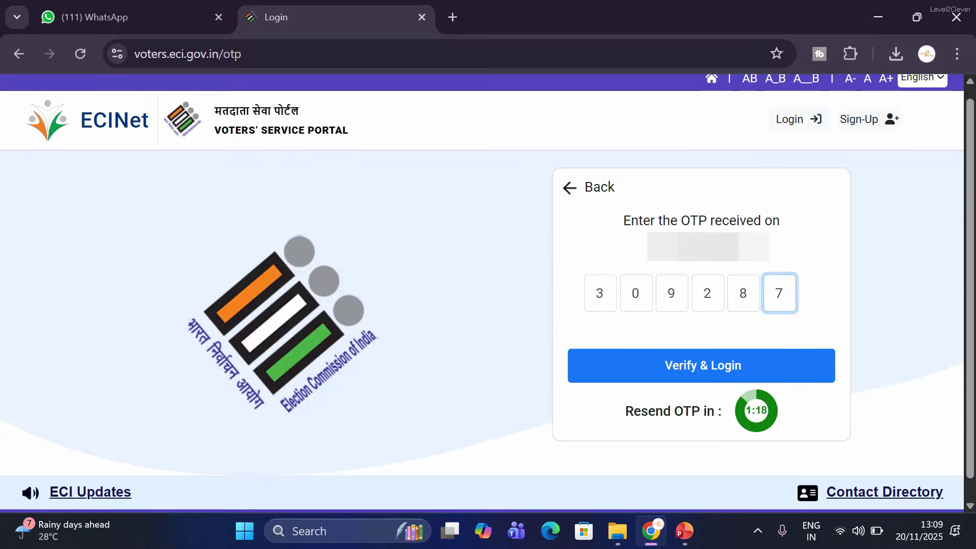
key(Return)
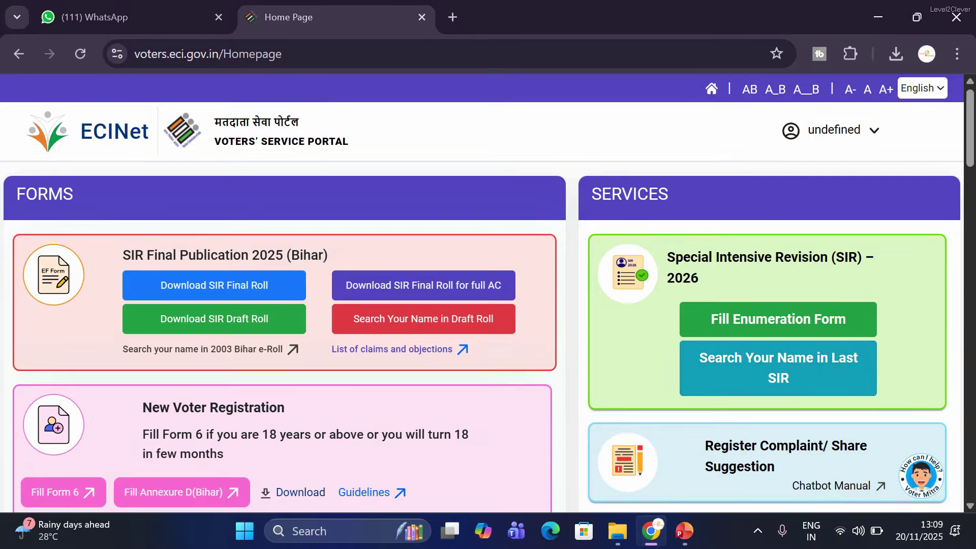
mouse_move(834, 131)
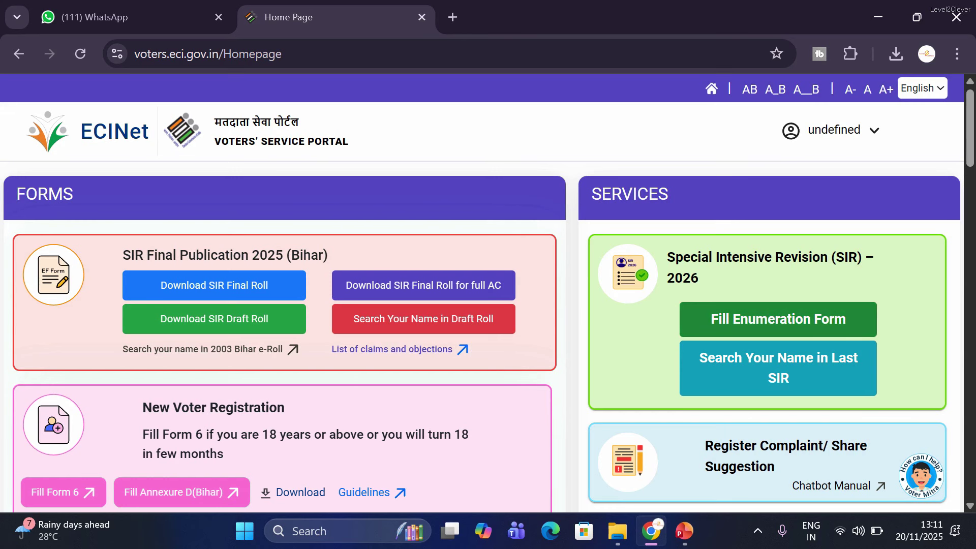
Step: Open the SIR 2026 enumeration form and select Tamil Nadu as the state
click(808, 318)
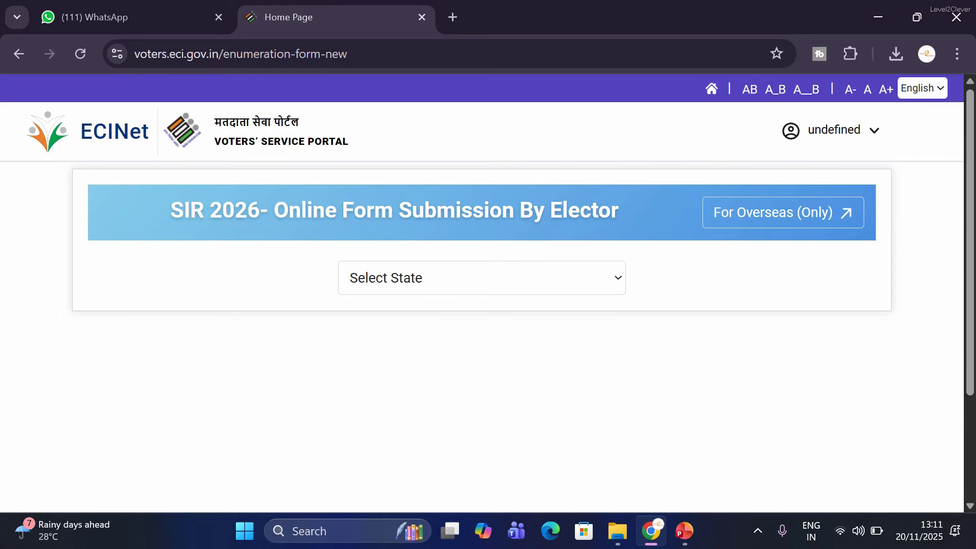
click(482, 278)
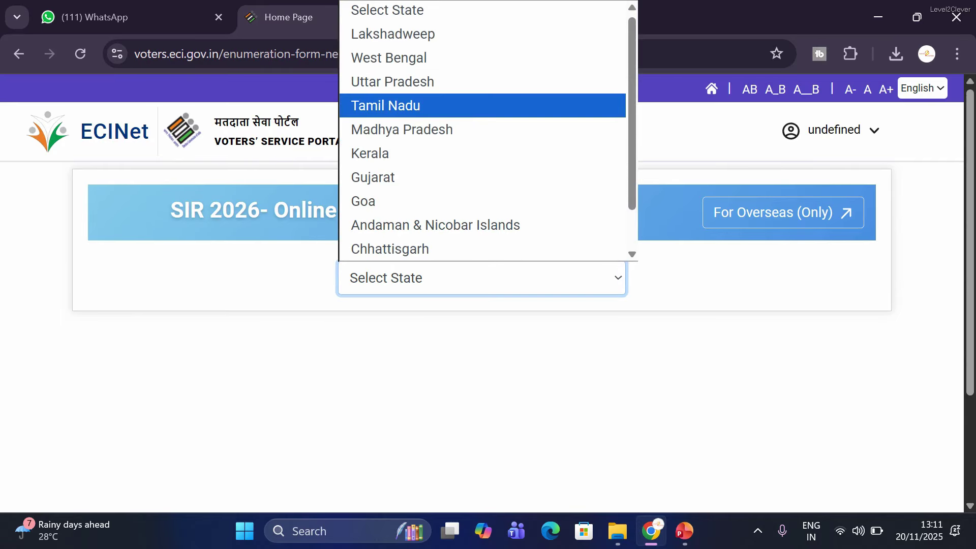
scroll(483, 132, down, 2)
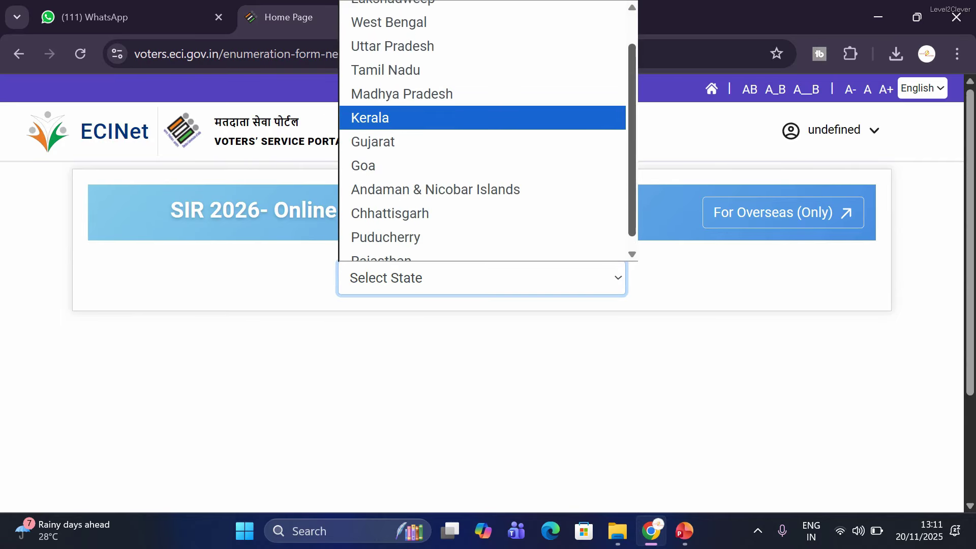
scroll(483, 132, up, 2)
scroll(483, 132, down, 2)
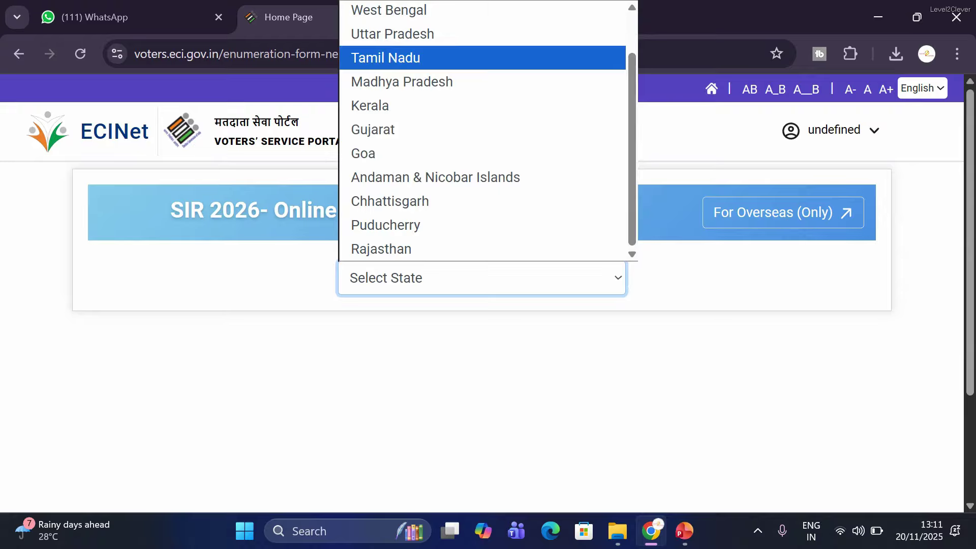
click(387, 57)
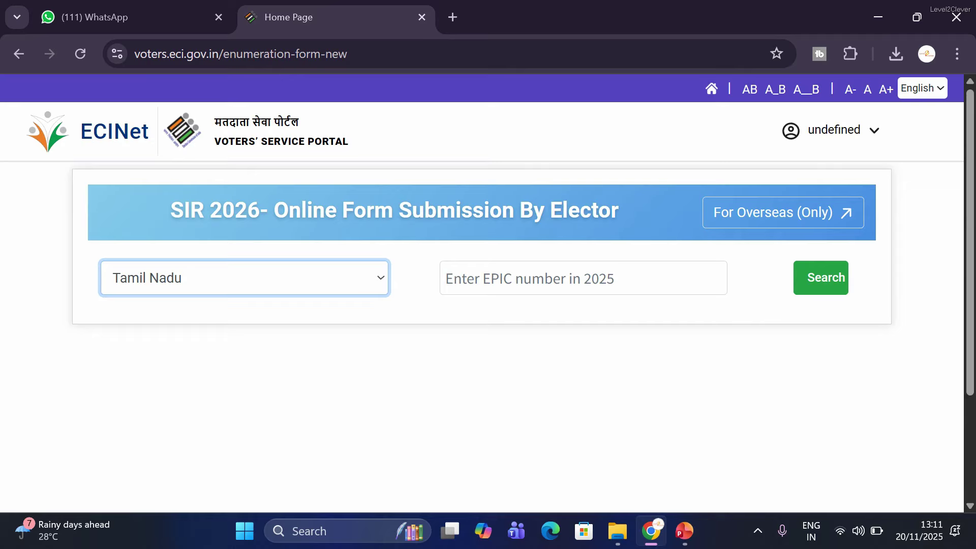
Step: Search for the elector by entering their 2025 EPIC number
click(583, 278)
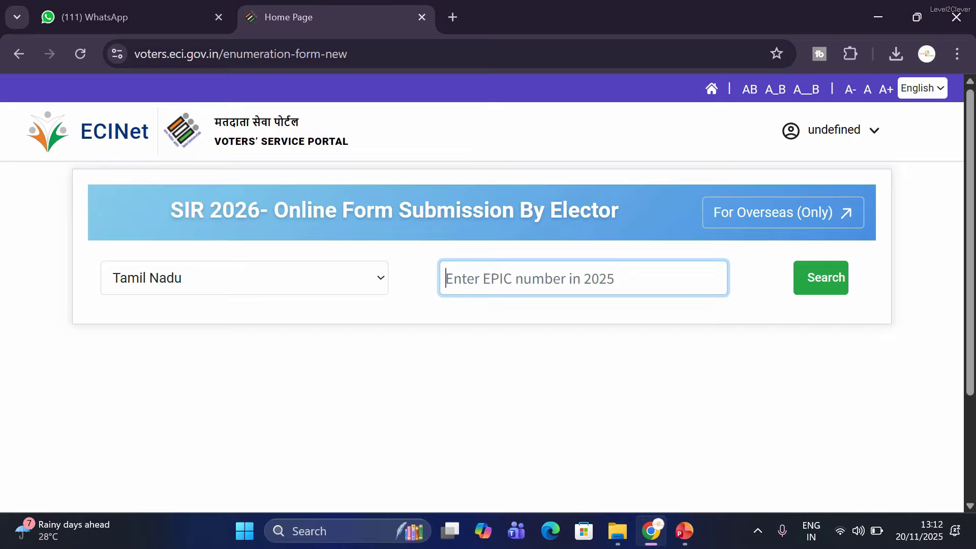
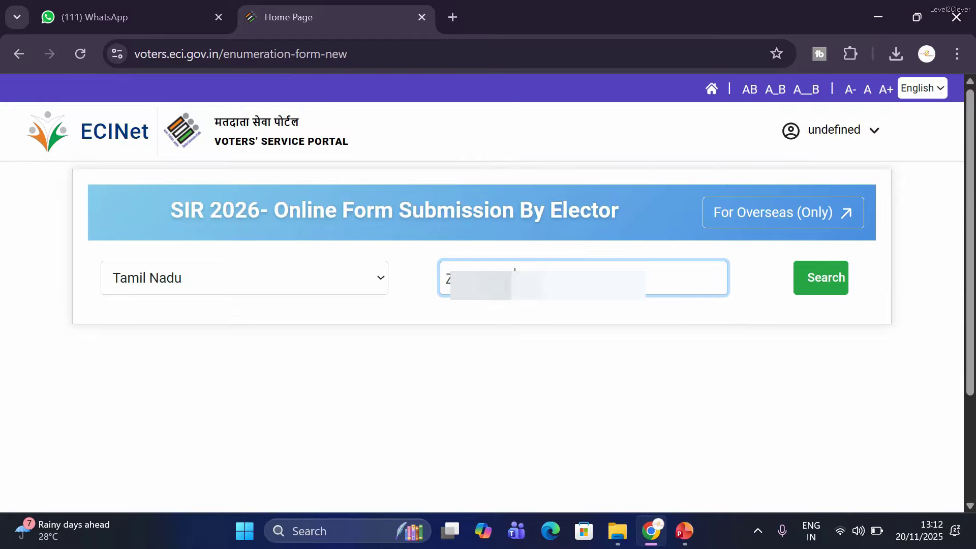
key(Return)
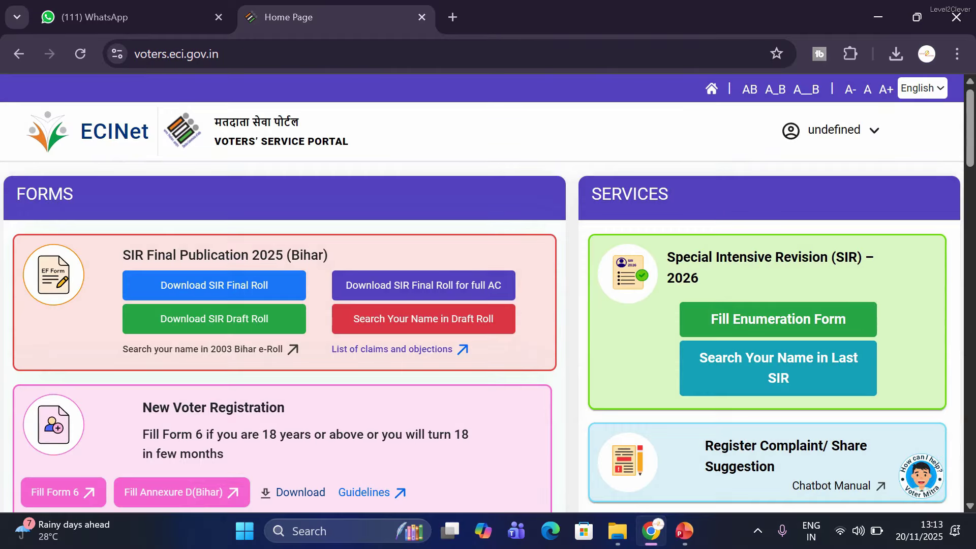
scroll(488, 293, down, 7)
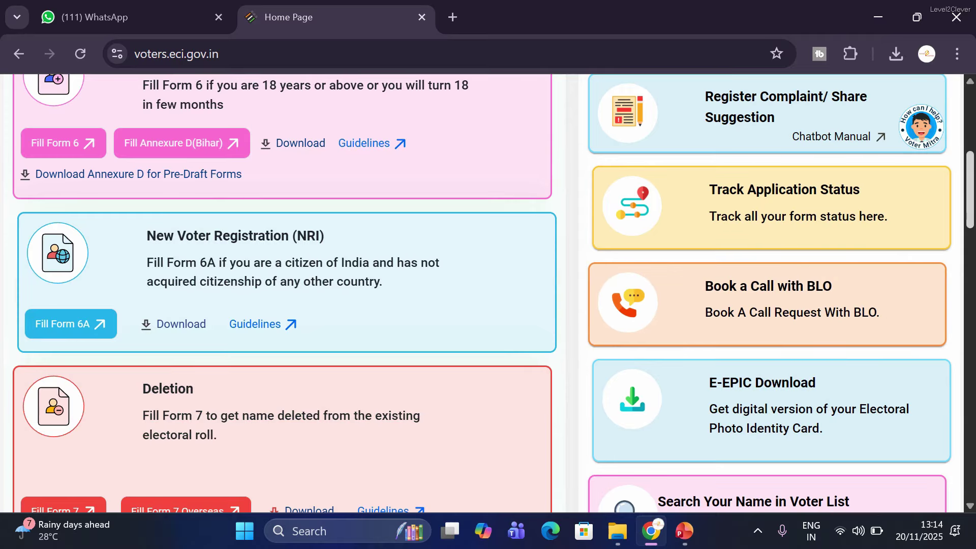
scroll(489, 293, up, 6)
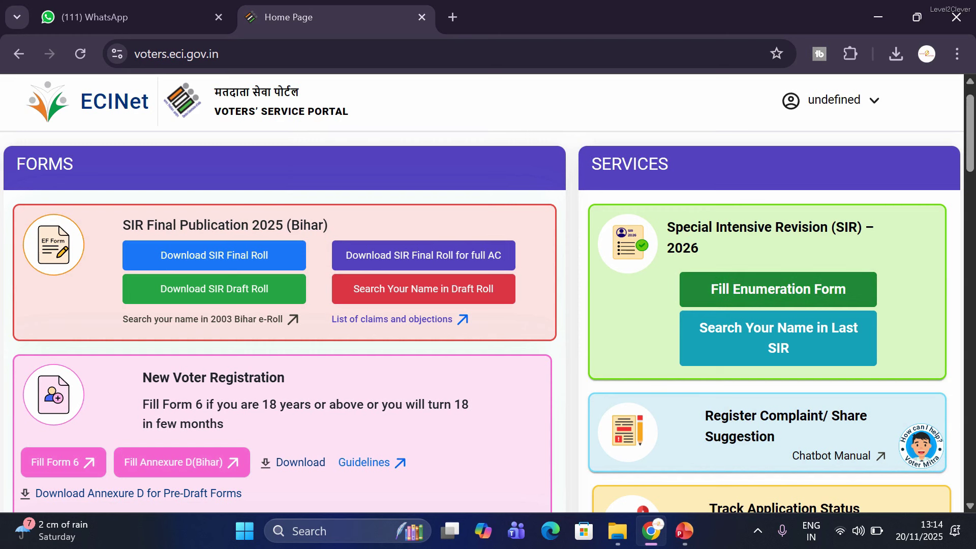
Step: Reopen the SIR 2026 enumeration form with Tamil Nadu chosen in Select State
click(778, 289)
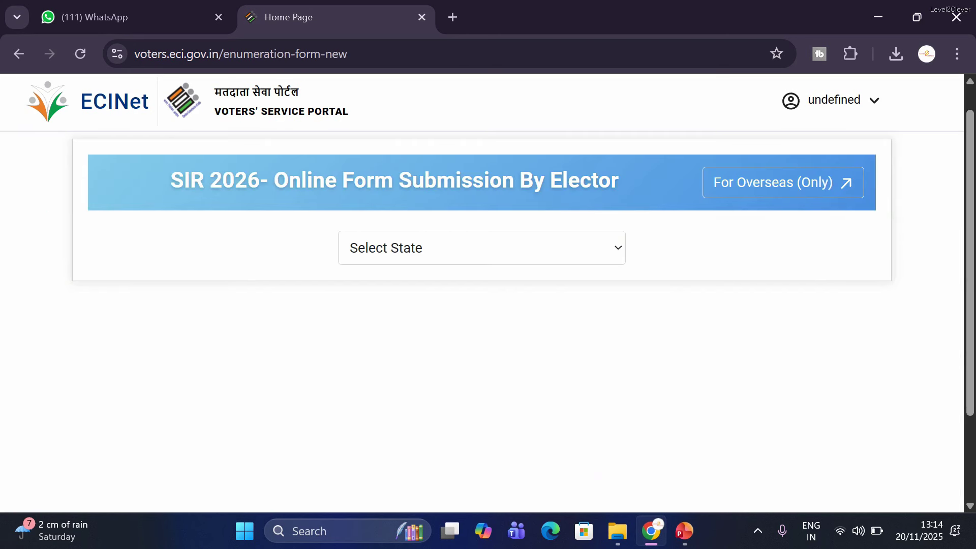
click(482, 248)
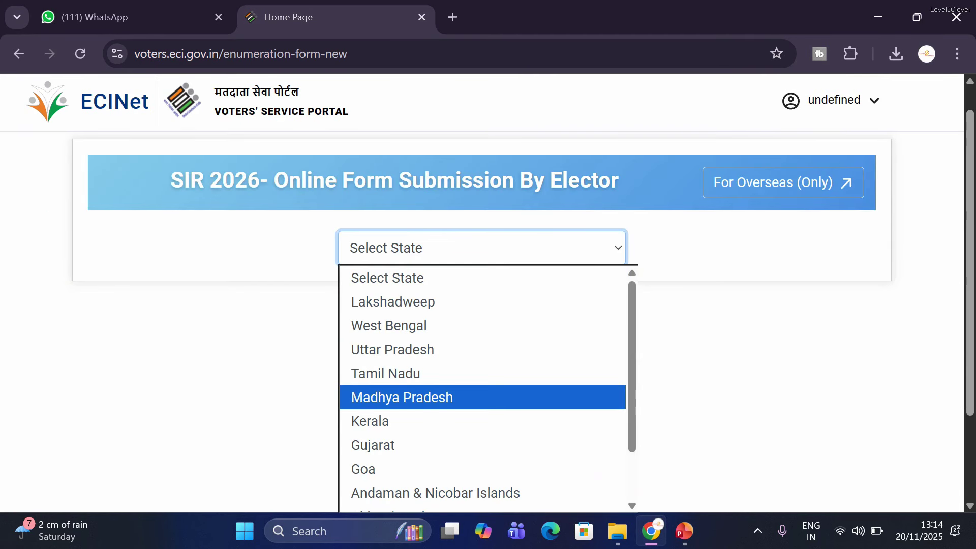
key(Return)
key(alt+Down)
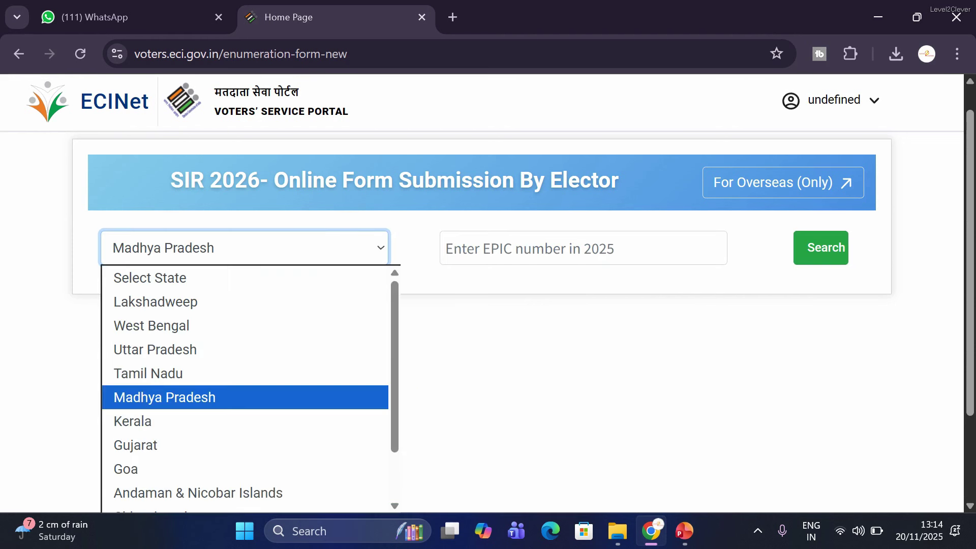
key(Up)
key(Return)
Step: Enter the elector's EPIC number and search to load their prefilled details
click(447, 248)
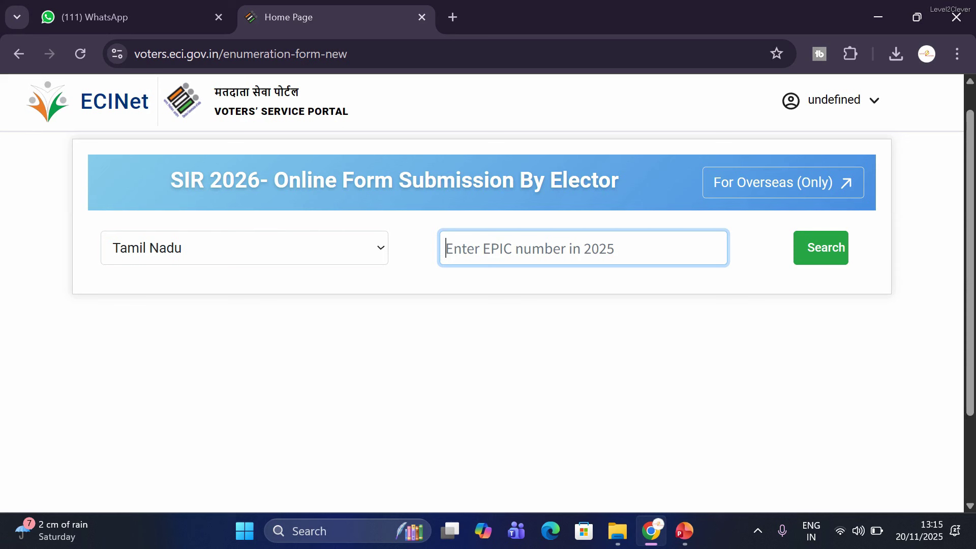
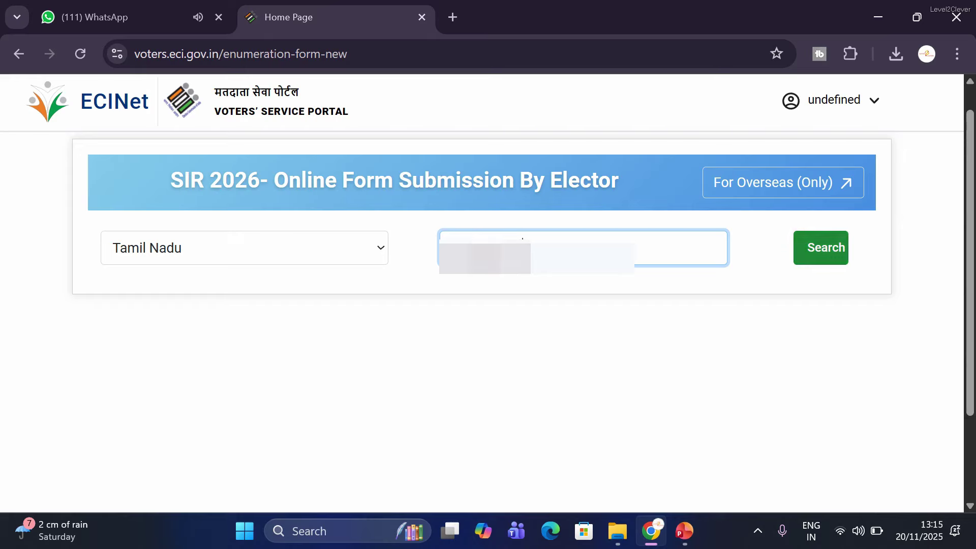
click(822, 248)
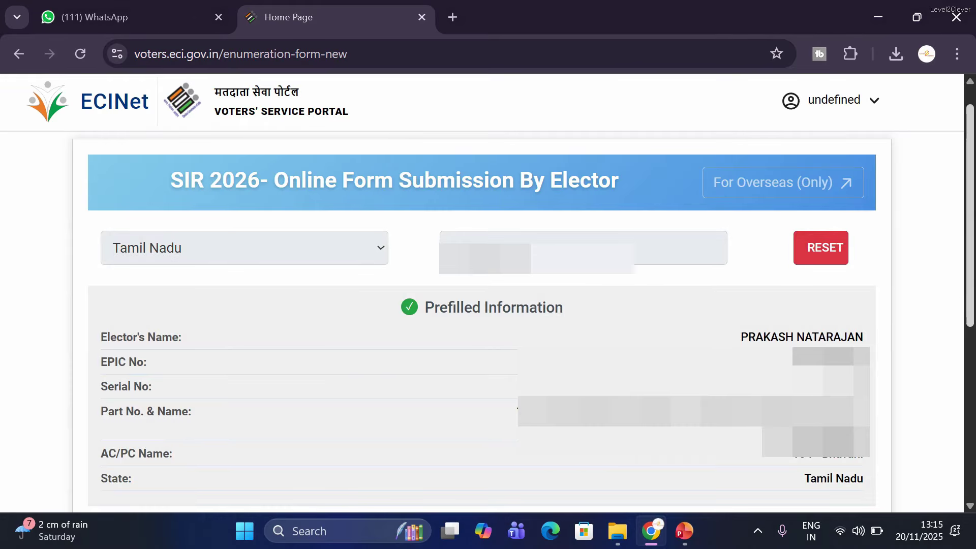
Step: Send a one-time code to the elector's mobile number from the Mobile No field
scroll(482, 292, down, 4)
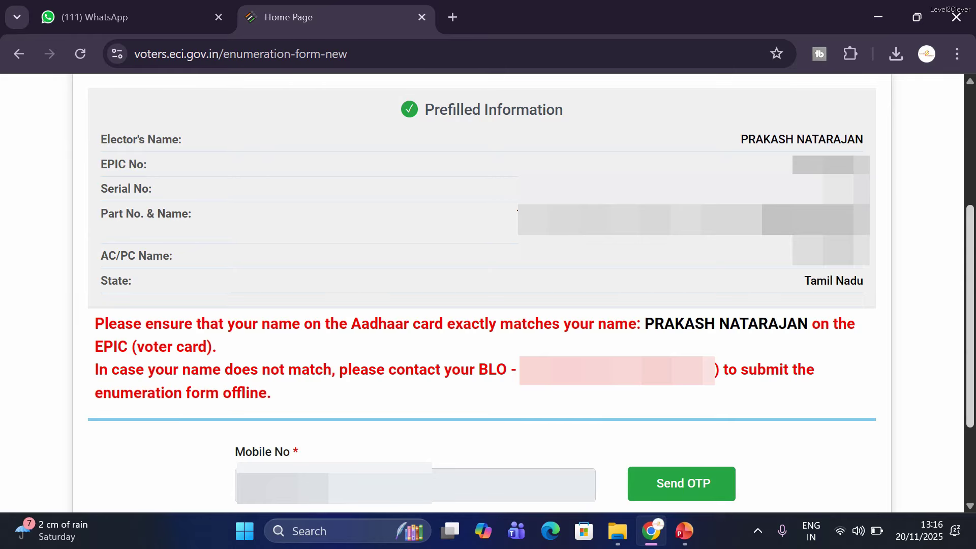
scroll(482, 293, down, 1)
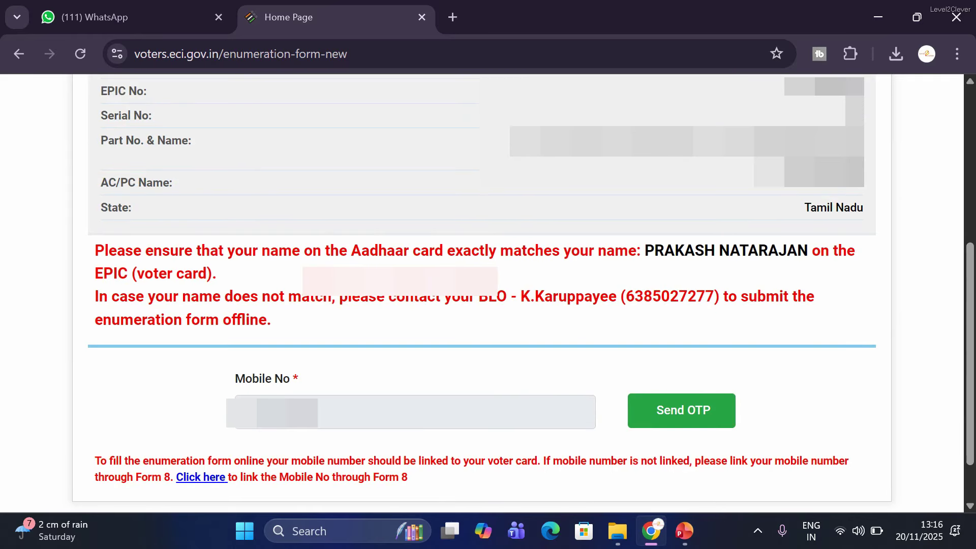
click(681, 411)
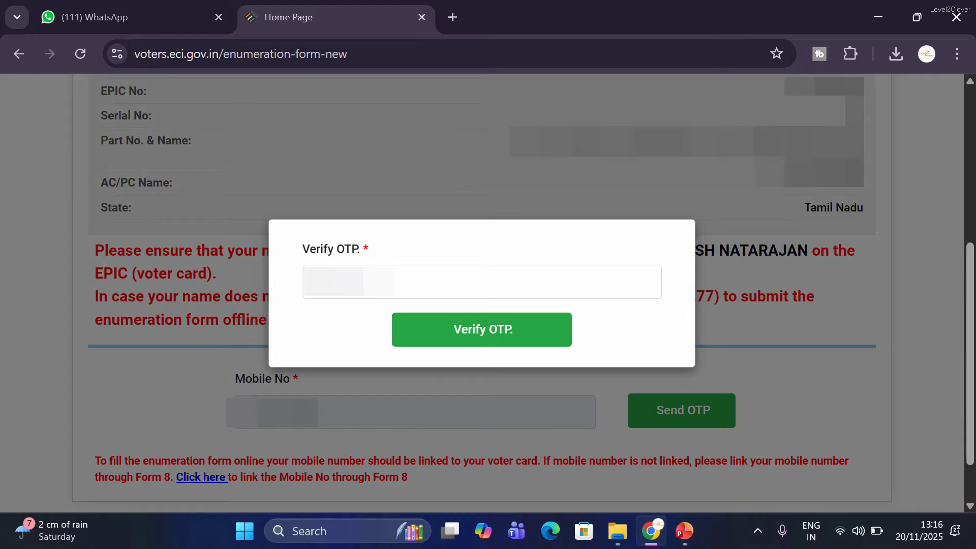
Step: Correct the received OTP in the Verify OTP field and submit it for verification
click(482, 282)
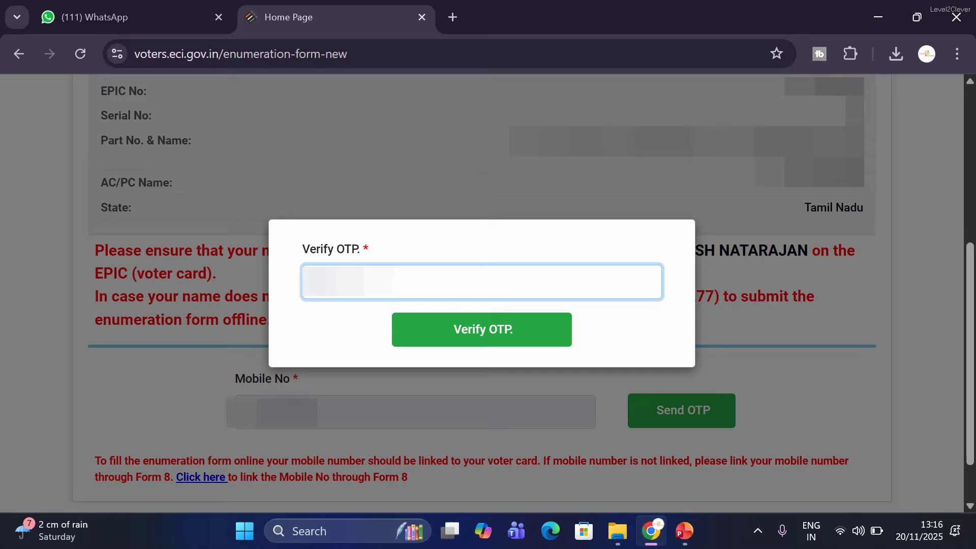
key(BackSpace)
key(BackSpace)
key(BackSpace)
key(BackSpace)
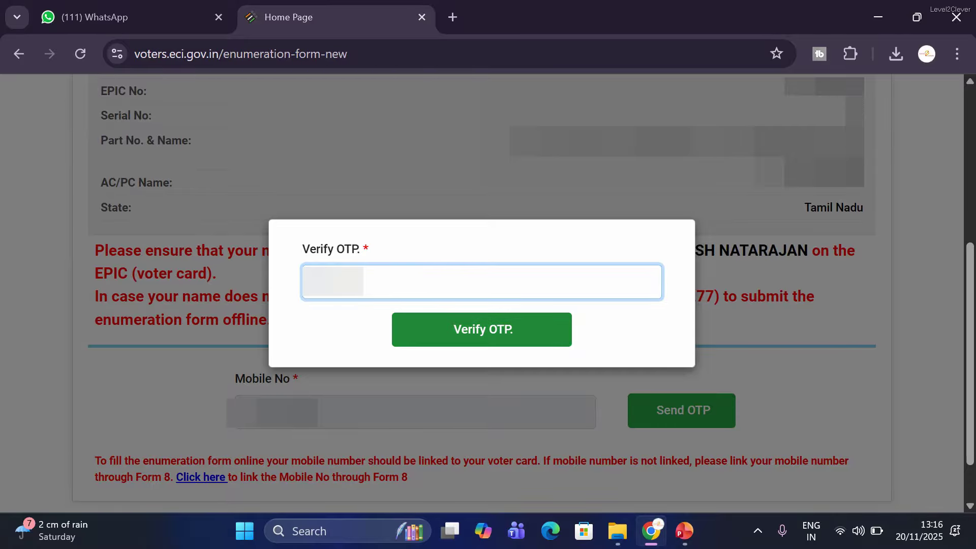
key(Return)
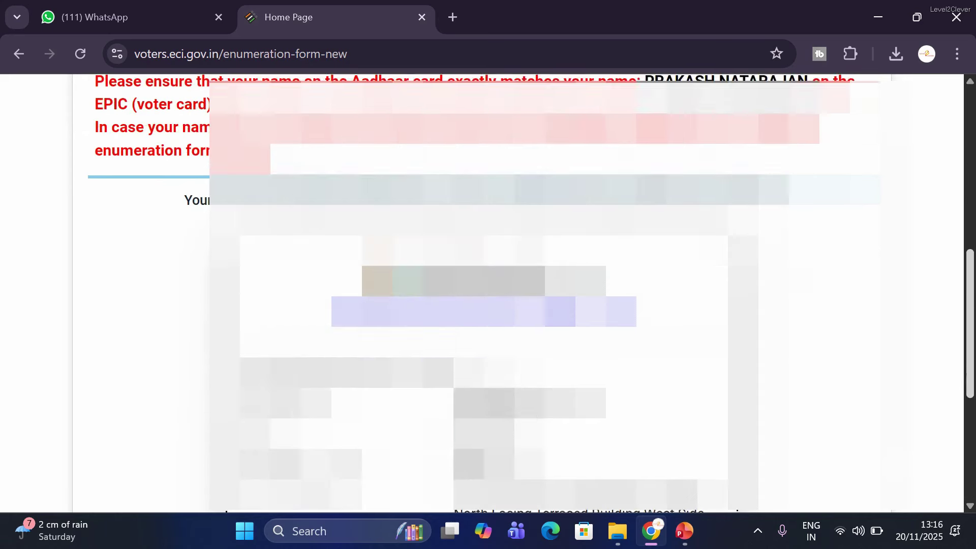